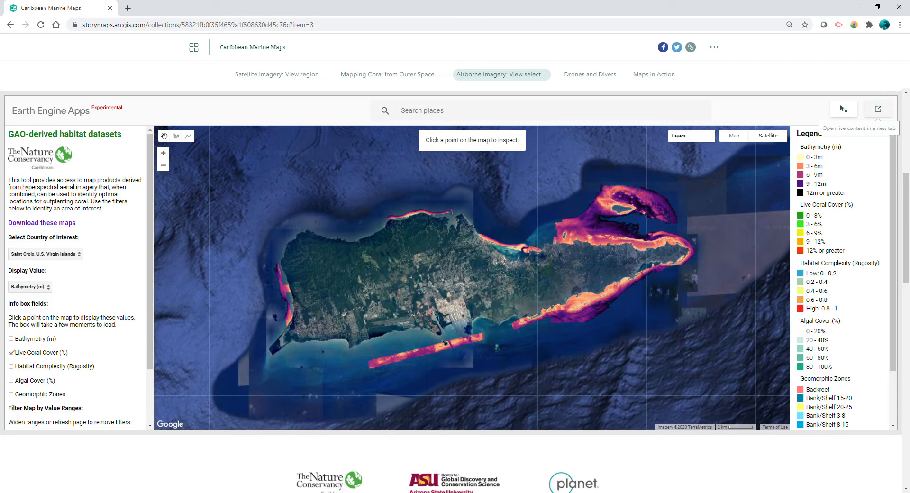
Open the habitat map's live content in its own tab and select Southeast Dominican Republic as the country of interest
{"action": "left_click", "coordinate": [877, 109]}
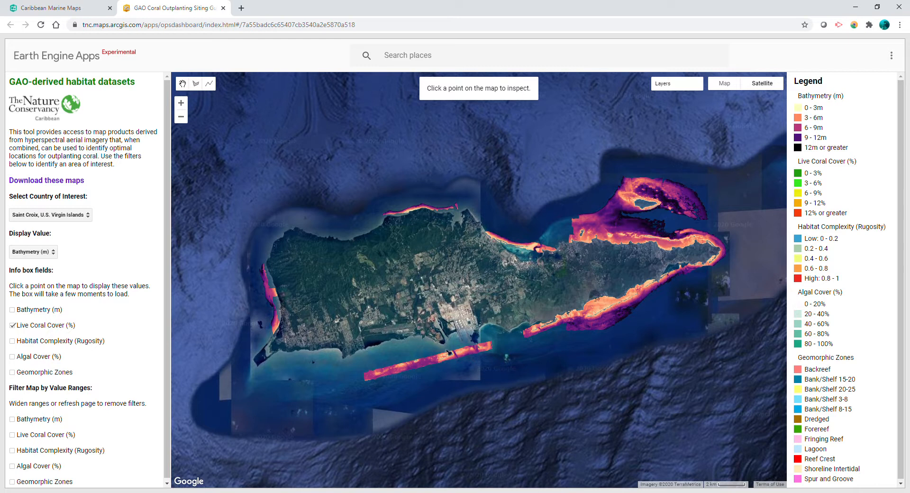
{"action": "left_click", "coordinate": [51, 215]}
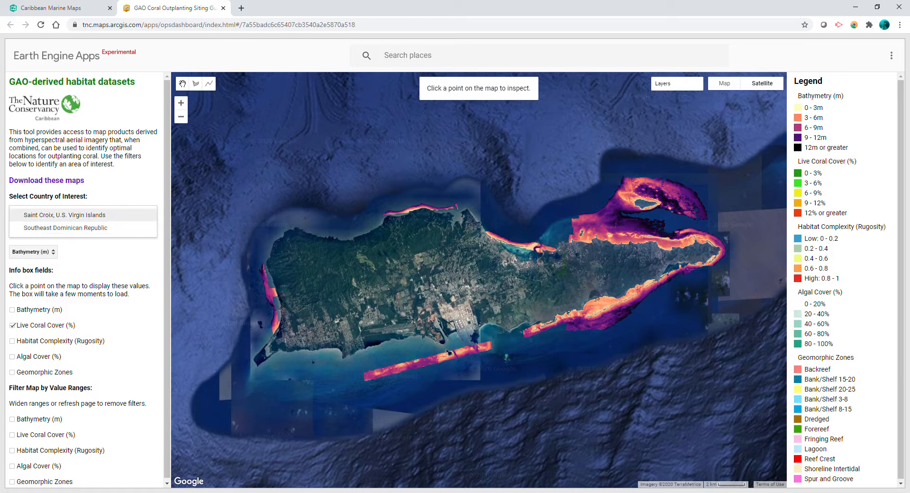
{"action": "left_click", "coordinate": [65, 228]}
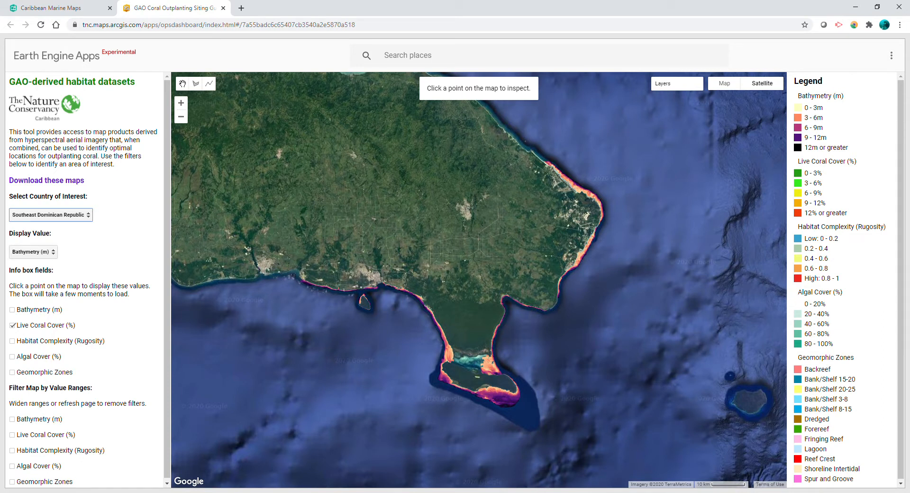
View the map's Live Coral Cover, Habitat Complexity, Algal Cover and Geomorphic Zones display values one after another
{"action": "left_click", "coordinate": [33, 252]}
{"action": "left_click", "coordinate": [34, 263]}
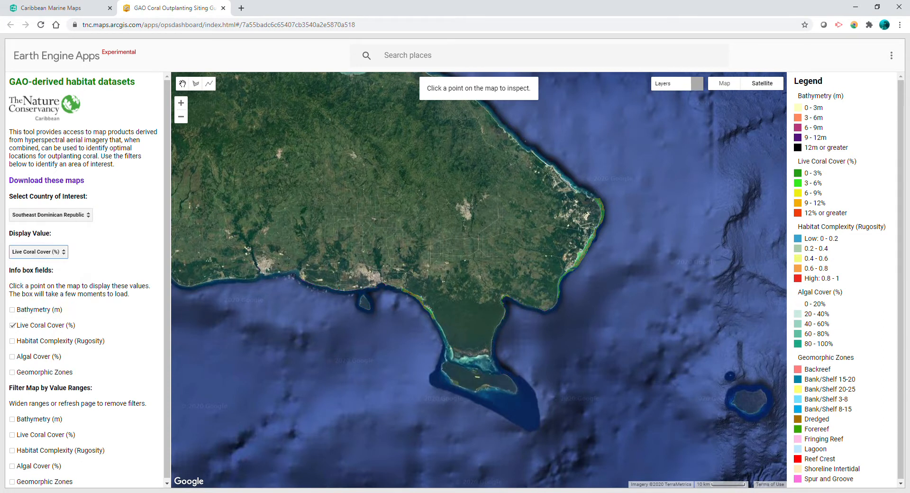
{"action": "left_click", "coordinate": [34, 252]}
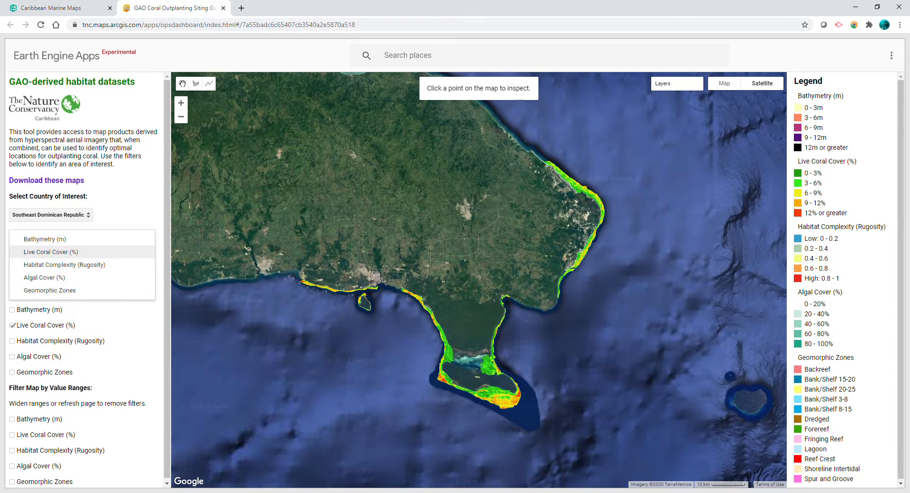
{"action": "left_click", "coordinate": [33, 263]}
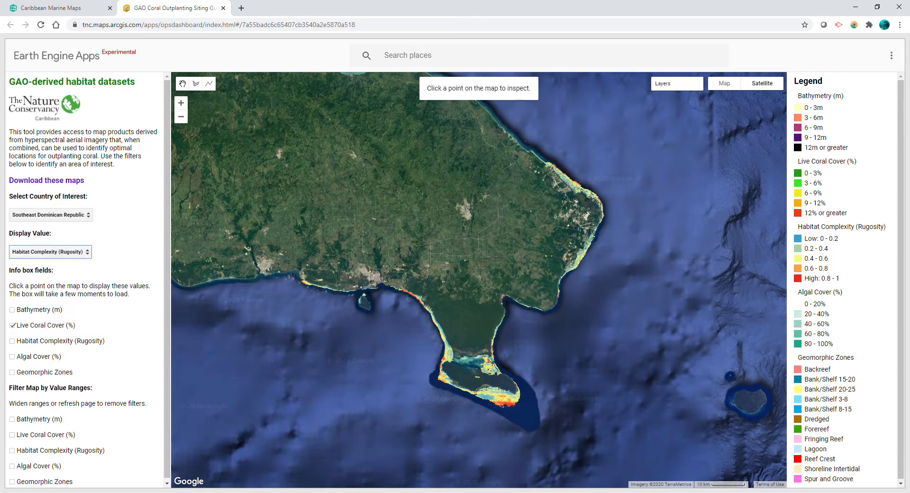
{"action": "left_click", "coordinate": [47, 251]}
{"action": "left_click", "coordinate": [28, 266]}
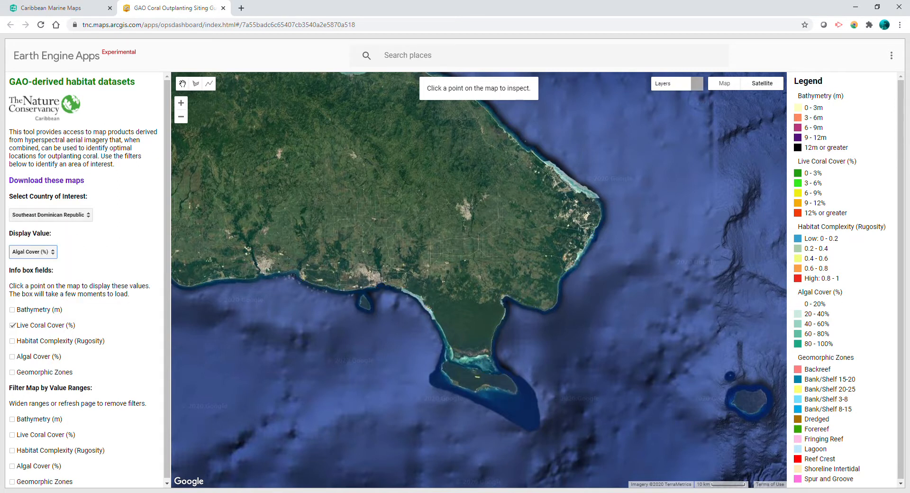
{"action": "left_click", "coordinate": [33, 251]}
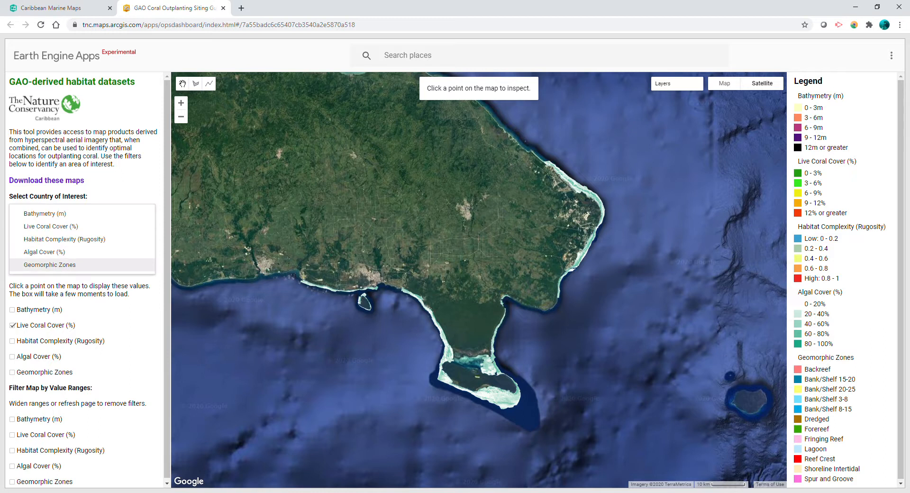
{"action": "left_click", "coordinate": [38, 265]}
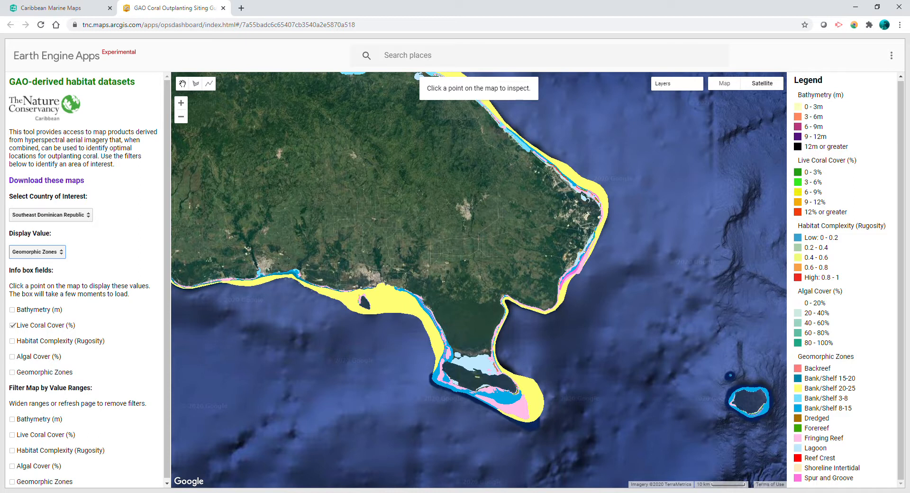
Set the map's display value back to Bathymetry (m), keeping Southeast Dominican Republic as the country
{"action": "left_click", "coordinate": [51, 216]}
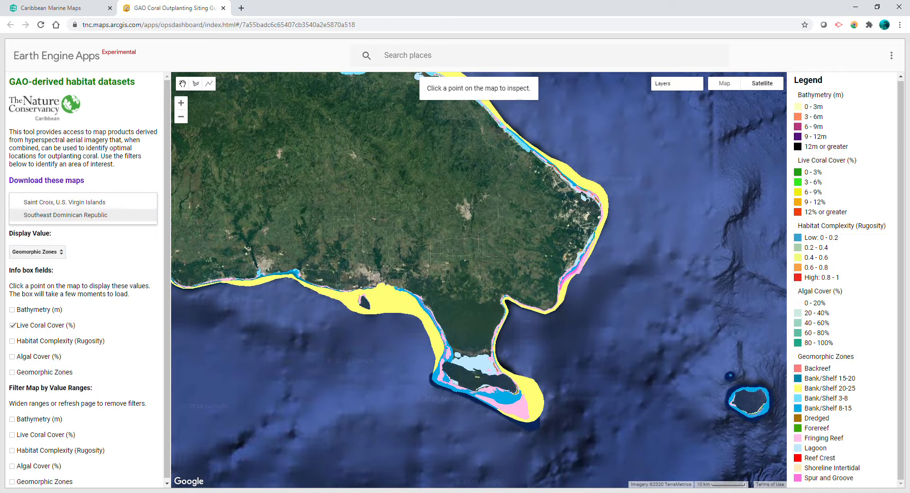
{"action": "left_click", "coordinate": [38, 251]}
{"action": "left_click", "coordinate": [39, 201]}
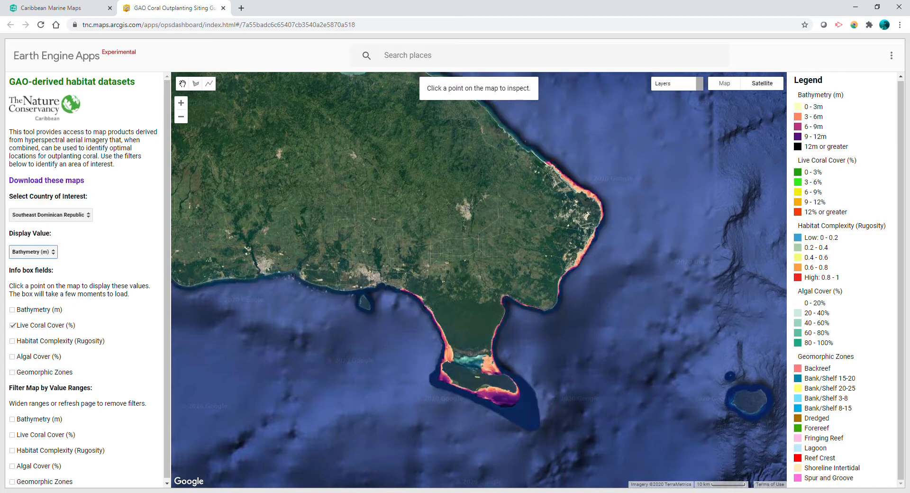
Filter the map by bathymetry with a minimum depth of 7 m
{"action": "scroll", "coordinate": [84, 279], "scroll_direction": "down", "scroll_amount": 1}
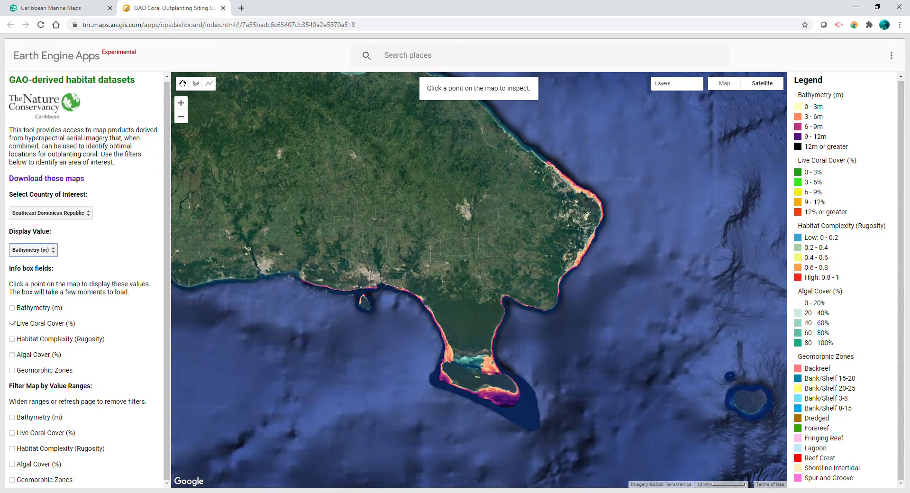
{"action": "left_click", "coordinate": [12, 417]}
{"action": "scroll", "coordinate": [84, 280], "scroll_direction": "down", "scroll_amount": 1}
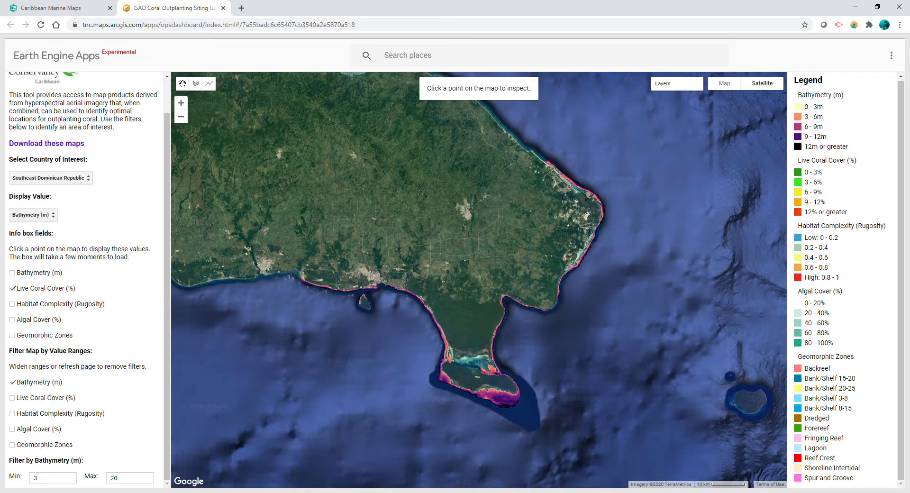
{"action": "left_click", "coordinate": [36, 477]}
{"action": "type", "text": "7"}
{"action": "key", "text": "Return"}
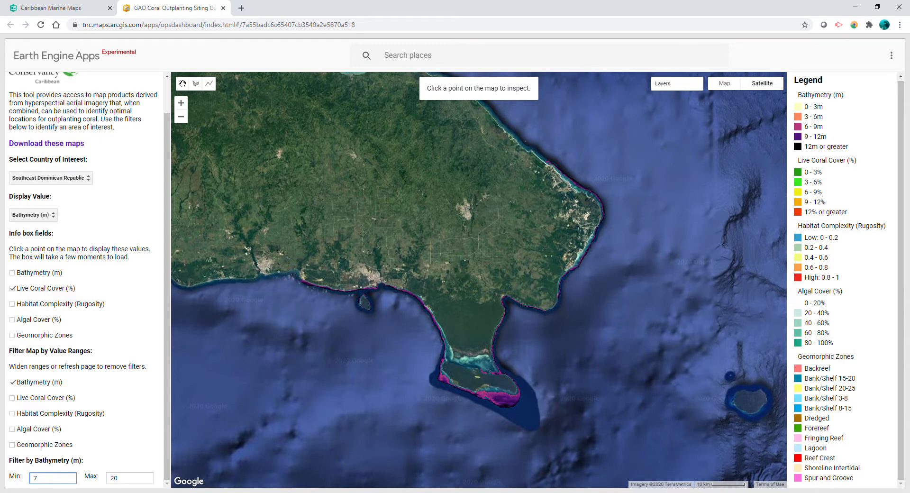
Add a geomorphic zones filter to the map and set it to Backreef
{"action": "left_click", "coordinate": [12, 445]}
{"action": "scroll", "coordinate": [86, 280], "scroll_direction": "down", "scroll_amount": 1}
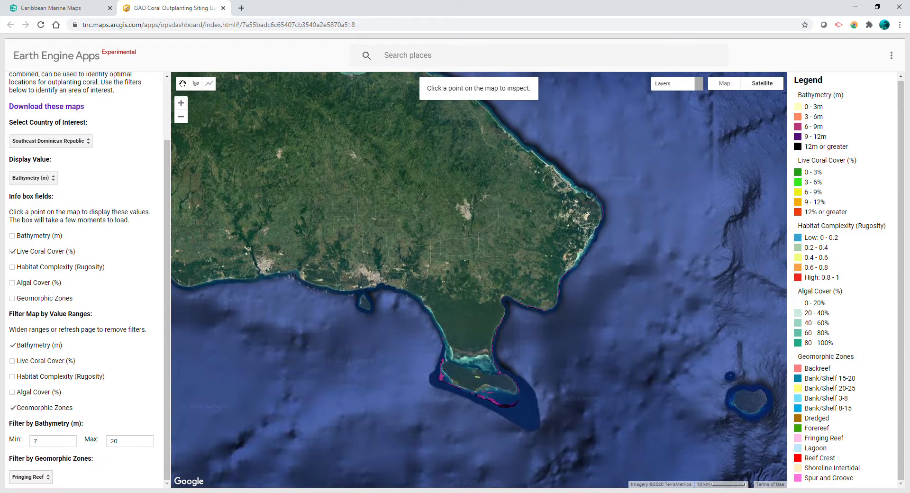
{"action": "left_click", "coordinate": [31, 477]}
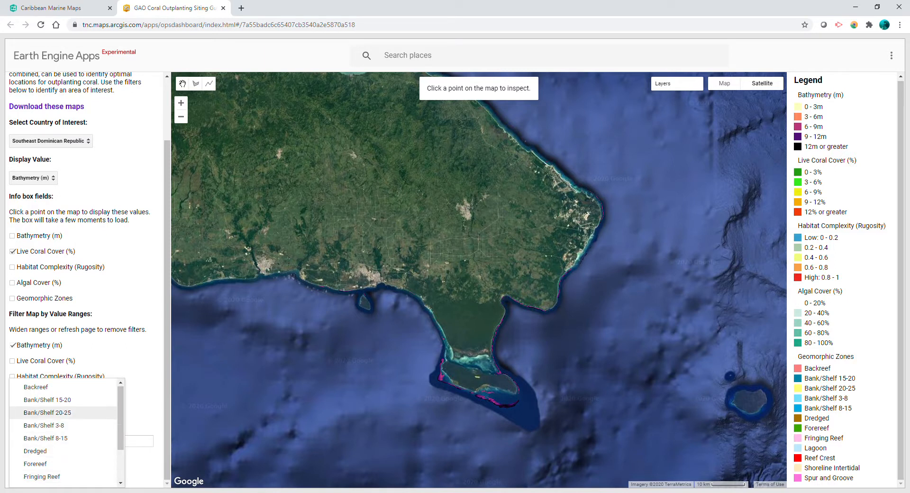
{"action": "left_click", "coordinate": [36, 388]}
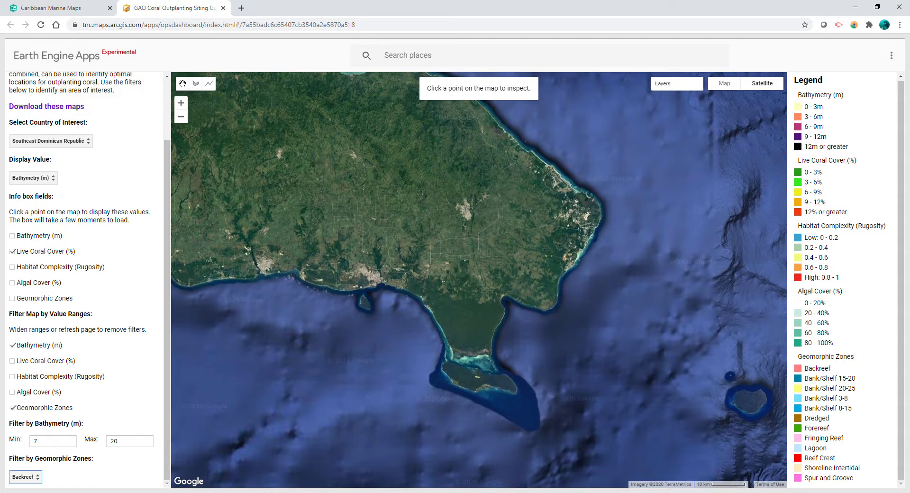
Change the geomorphic zone filter to Fringing Reef and add a live coral cover filter to the map
{"action": "left_click", "coordinate": [26, 477]}
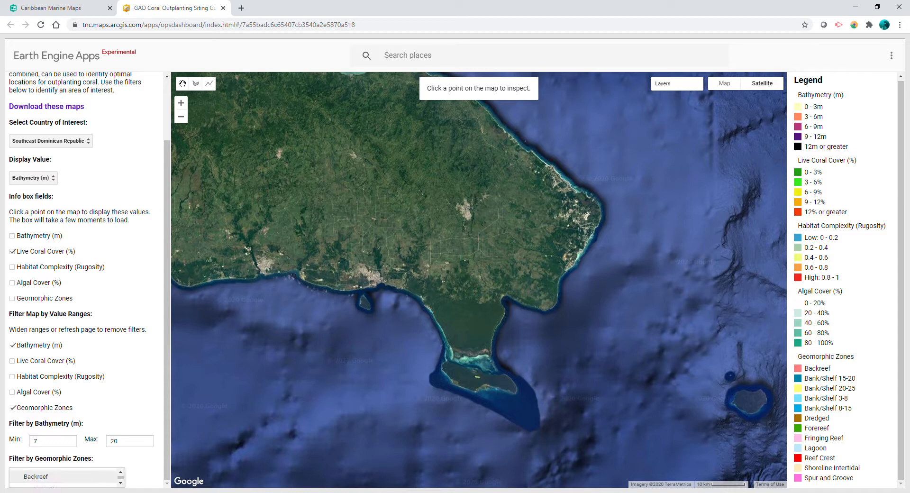
{"action": "scroll", "coordinate": [33, 478], "scroll_direction": "down", "scroll_amount": 2}
{"action": "left_click", "coordinate": [42, 472]}
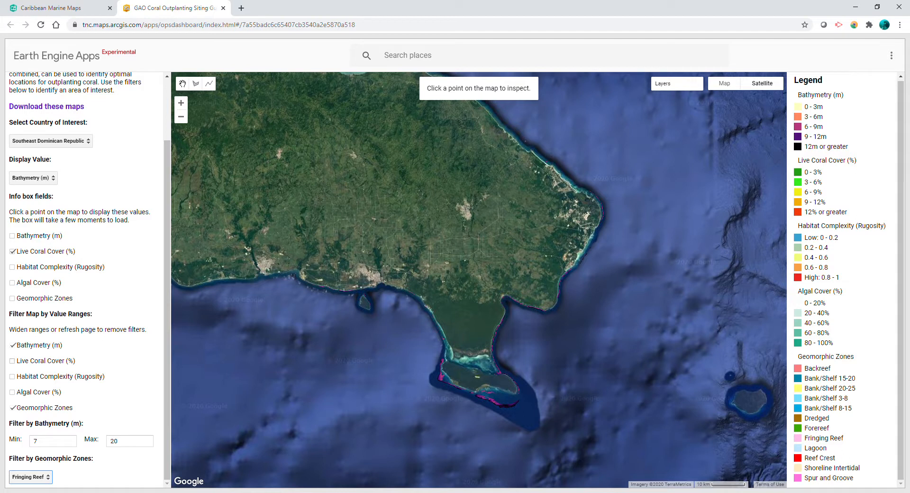
{"action": "left_click", "coordinate": [12, 361]}
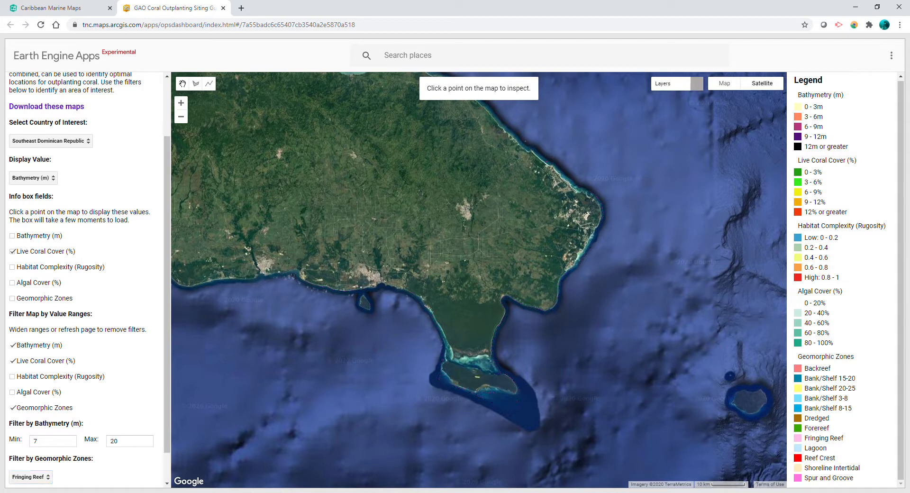
{"action": "scroll", "coordinate": [86, 280], "scroll_direction": "down", "scroll_amount": 1}
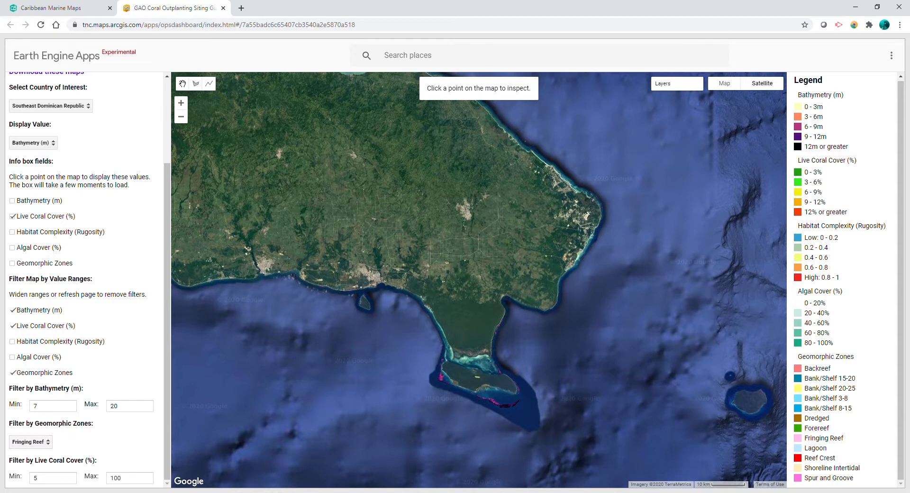
Draw a polygon of about 1.52 sq km around the filtered reef patch just off the southern island's south coast
{"action": "scroll", "coordinate": [514, 419], "scroll_direction": "up", "scroll_amount": 2}
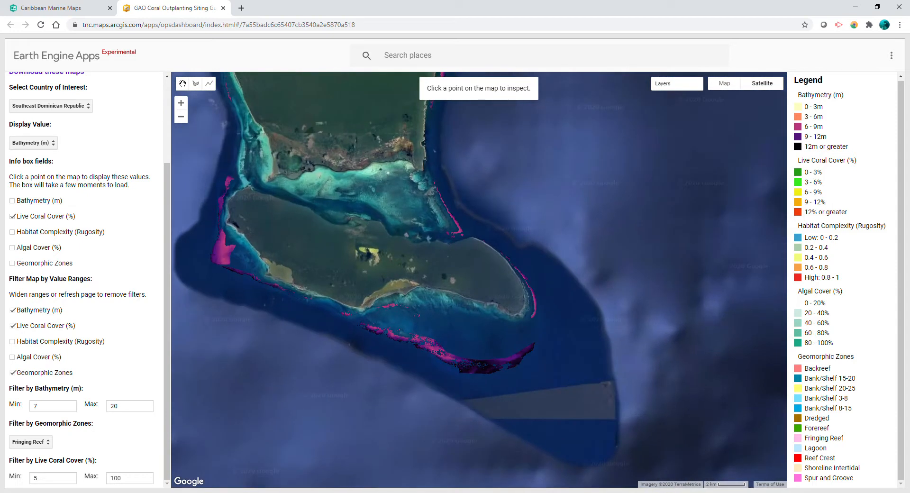
{"action": "scroll", "coordinate": [389, 306], "scroll_direction": "up", "scroll_amount": 2}
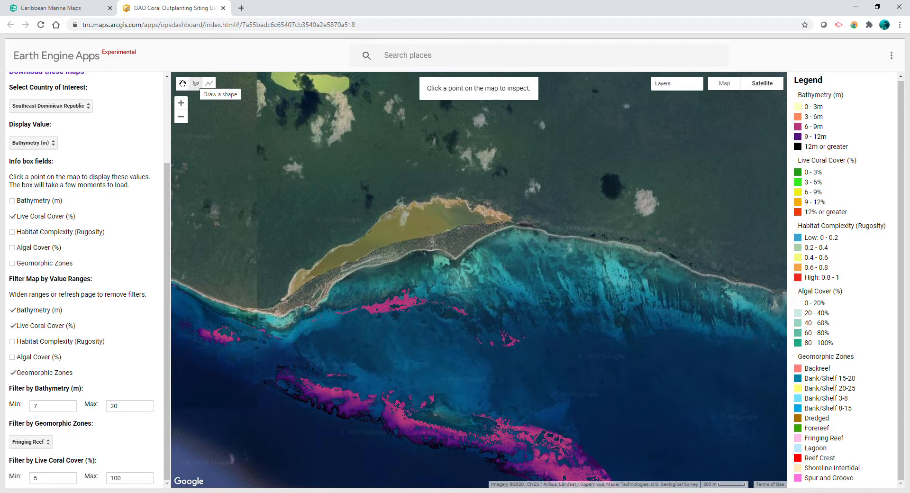
{"action": "left_click", "coordinate": [196, 84]}
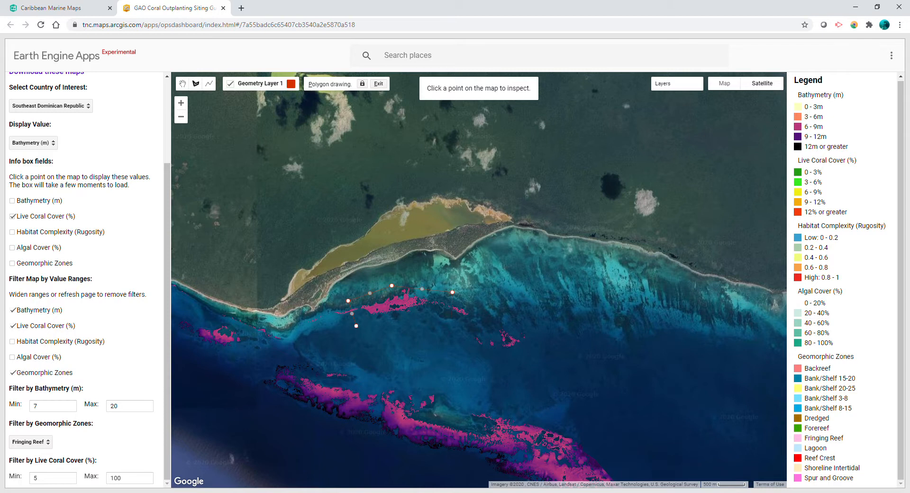
{"action": "left_click", "coordinate": [356, 325]}
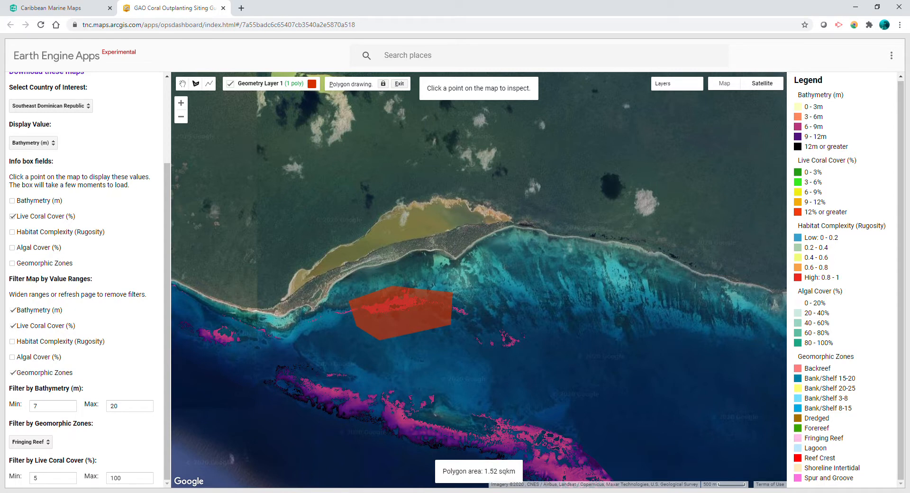
{"action": "left_click_drag", "start_coordinate": [447, 471], "coordinate": [516, 472]}
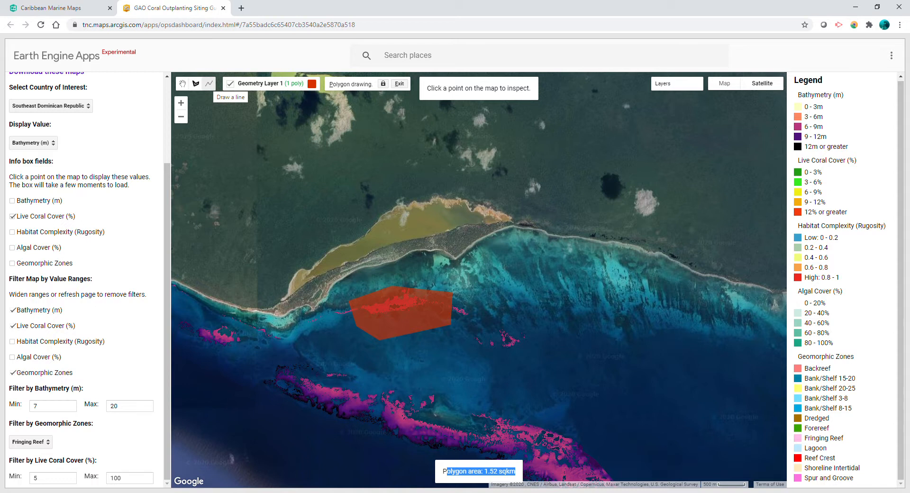
Draw a line about 4.06 km long from inland on the island to the polygon, and hide the drawn geometries
{"action": "left_click", "coordinate": [209, 83]}
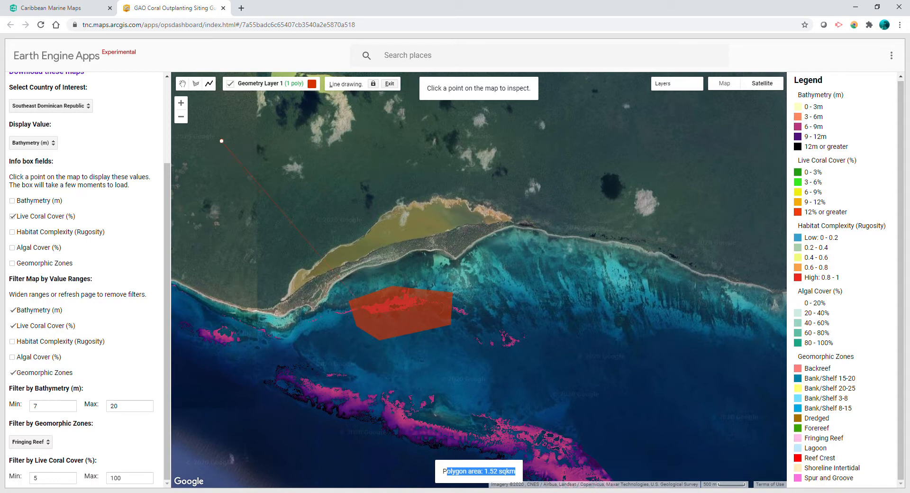
{"action": "double_click", "coordinate": [360, 303]}
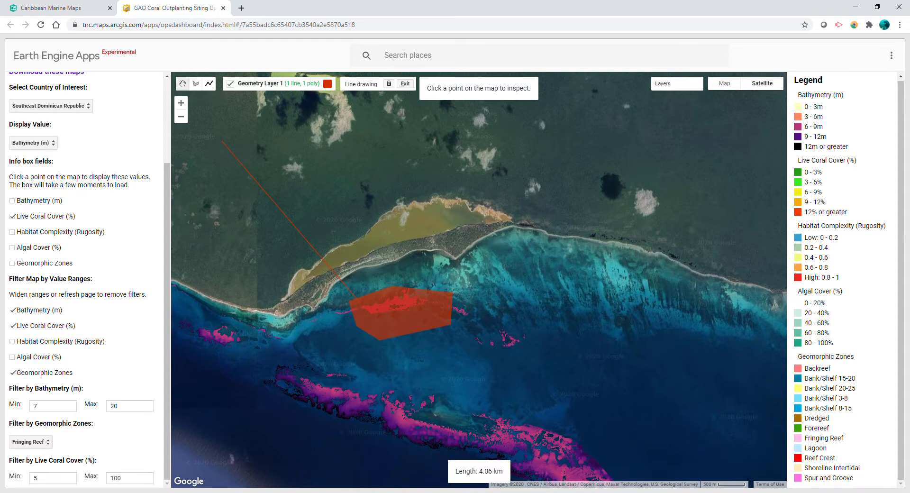
{"action": "left_click", "coordinate": [182, 84]}
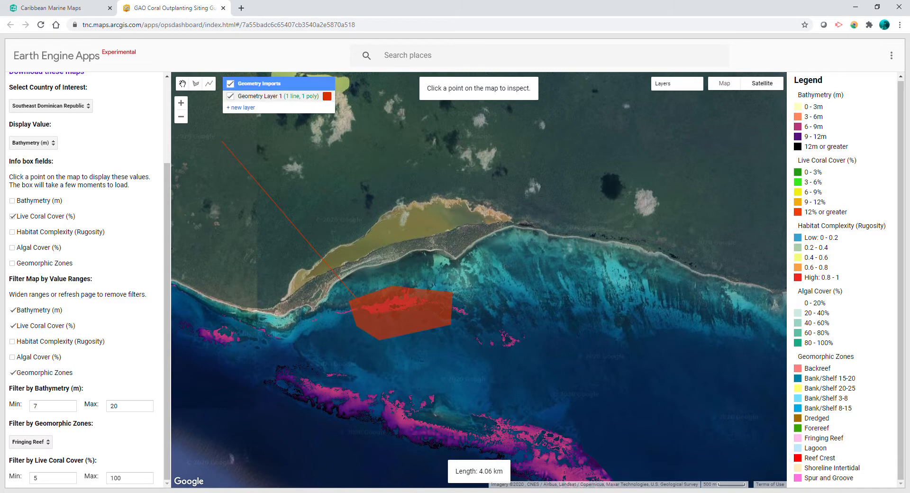
{"action": "left_click", "coordinate": [231, 84]}
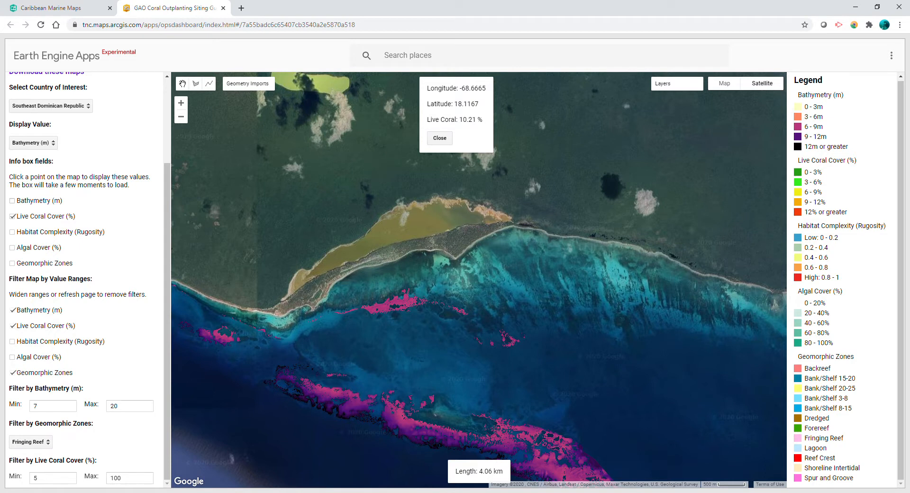
Add bathymetry, habitat complexity and algal cover to the info box fields
{"action": "left_click", "coordinate": [12, 248]}
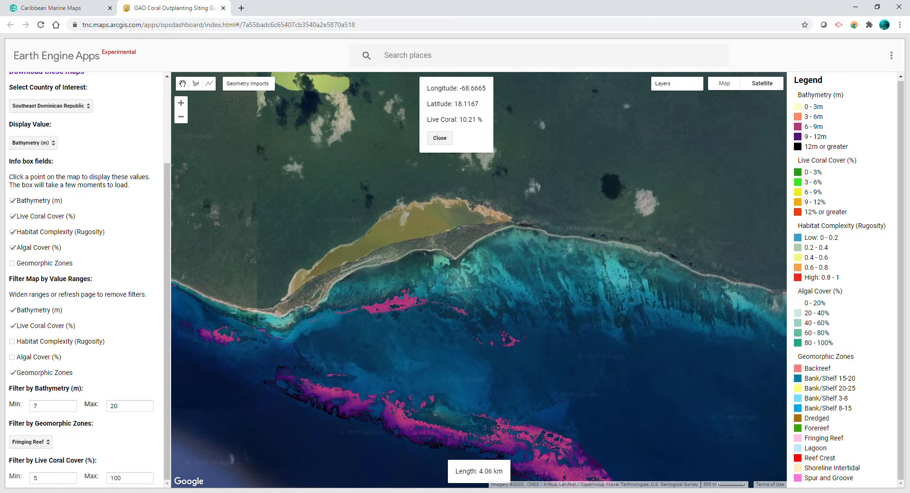